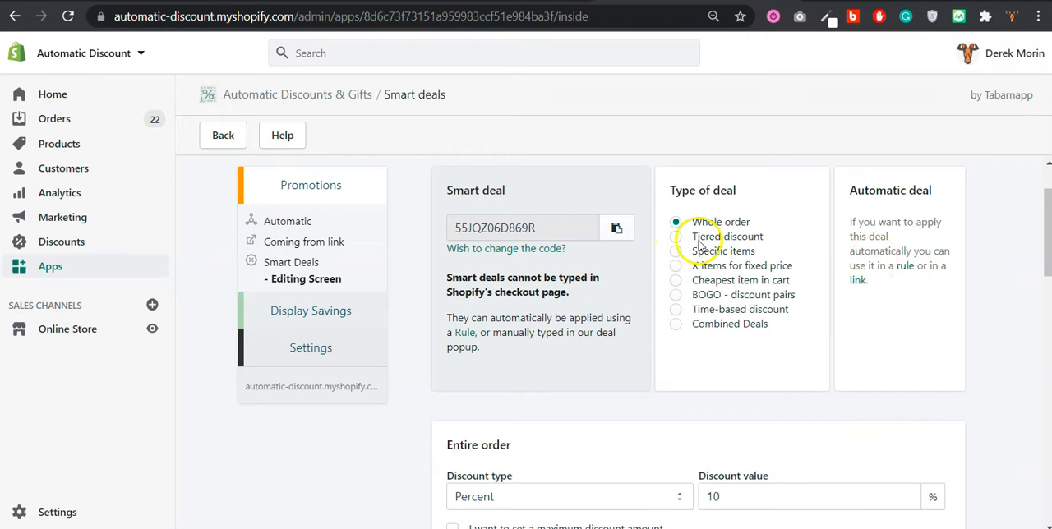
# Make the smart deal a tiered discount and set the first tier's type to Anything (Mix&Match)
pyautogui.moveTo(693, 238); pyautogui.dragTo(803, 242)
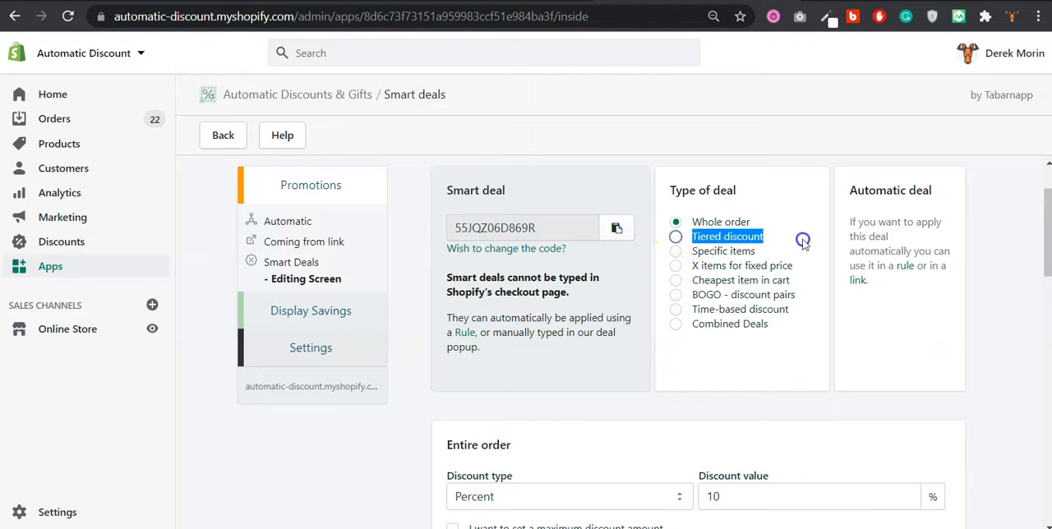
pyautogui.click(739, 240)
pyautogui.scroll(-1, 752, 261)
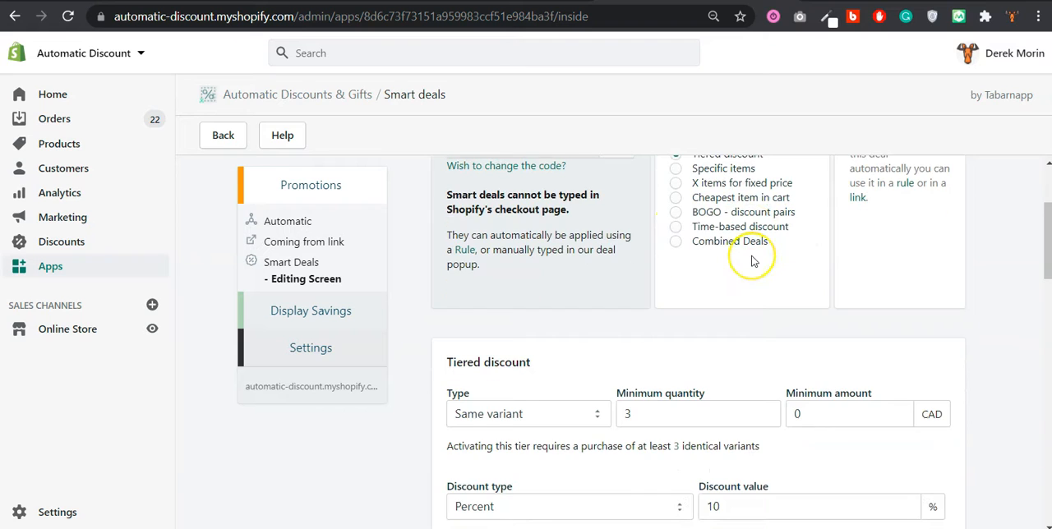
pyautogui.scroll(-1, 753, 259)
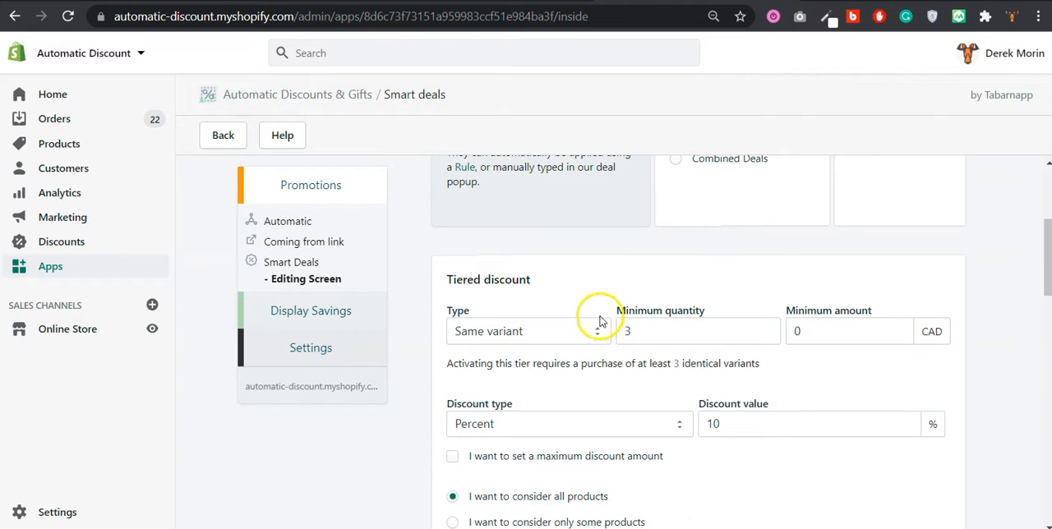
pyautogui.click(579, 337)
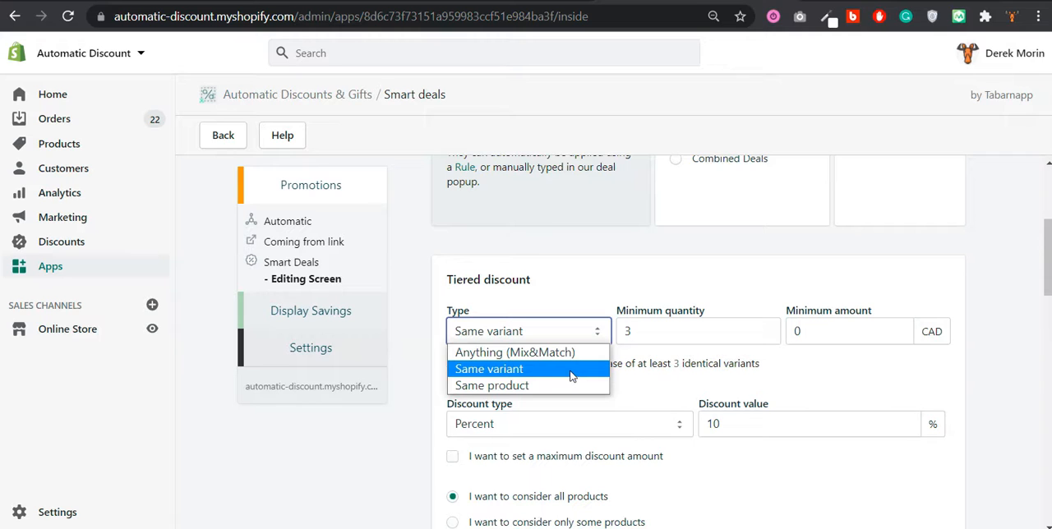
pyautogui.click(568, 353)
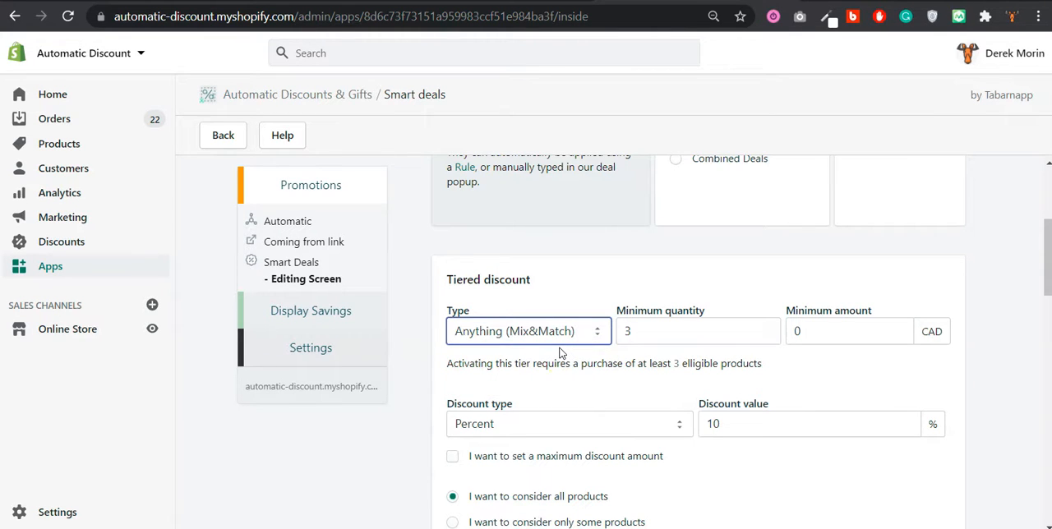
# Give the first tier a minimum quantity of 0 and a minimum amount of 50 CAD, with a 10 percent discount
pyautogui.click(634, 333)
pyautogui.moveTo(634, 332); pyautogui.dragTo(626, 332)
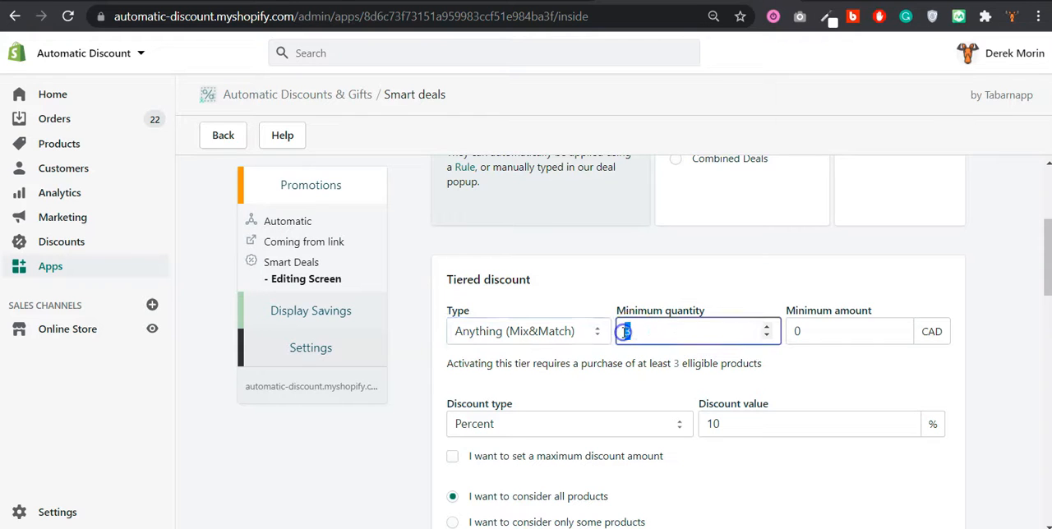
pyautogui.click(813, 334)
pyautogui.write('50')
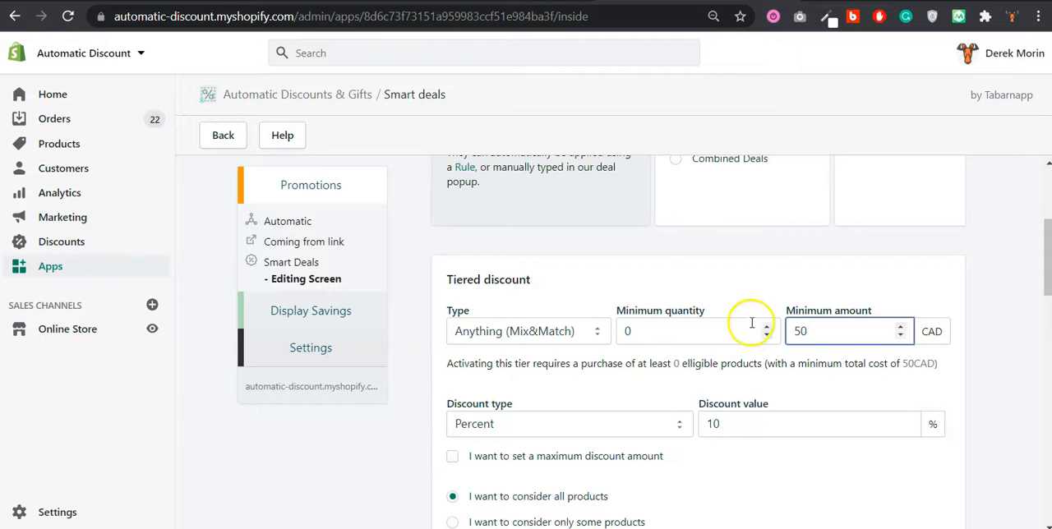
pyautogui.scroll(-1, 881, 341)
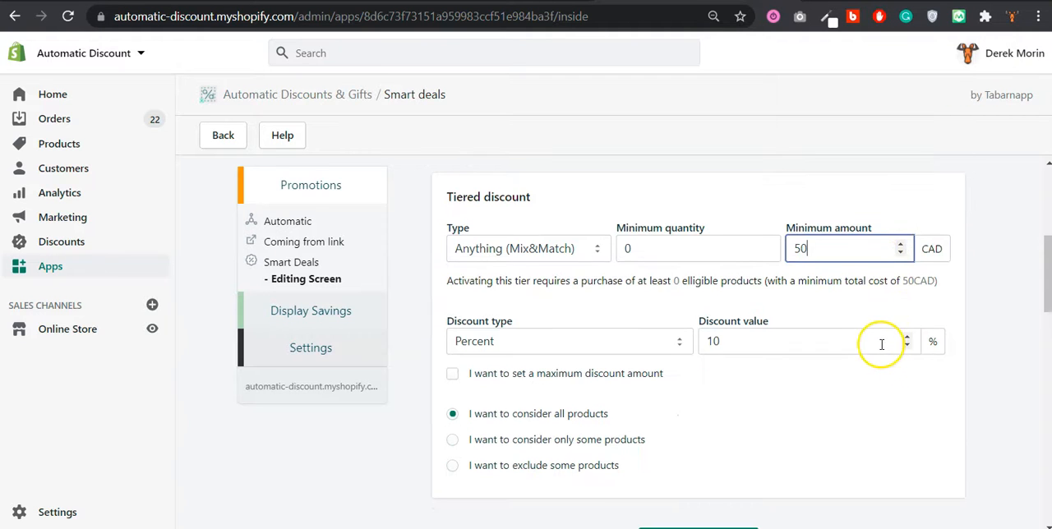
pyautogui.click(642, 336)
pyautogui.click(754, 334)
pyautogui.click(754, 333)
# Try the maximum discount amount option on the first tier, leaving it disabled
pyautogui.scroll(-1, 677, 370)
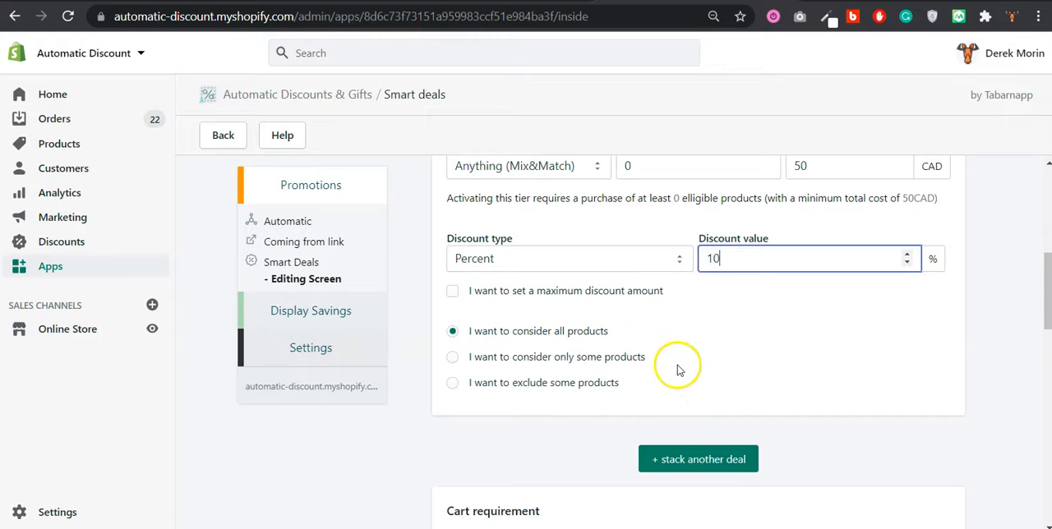
pyautogui.click(624, 295)
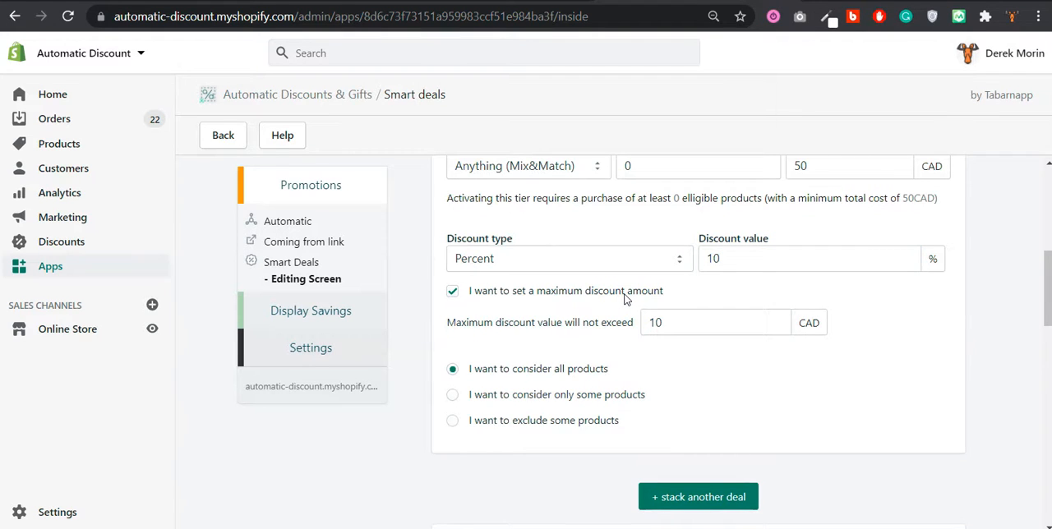
pyautogui.click(655, 321)
pyautogui.click(631, 295)
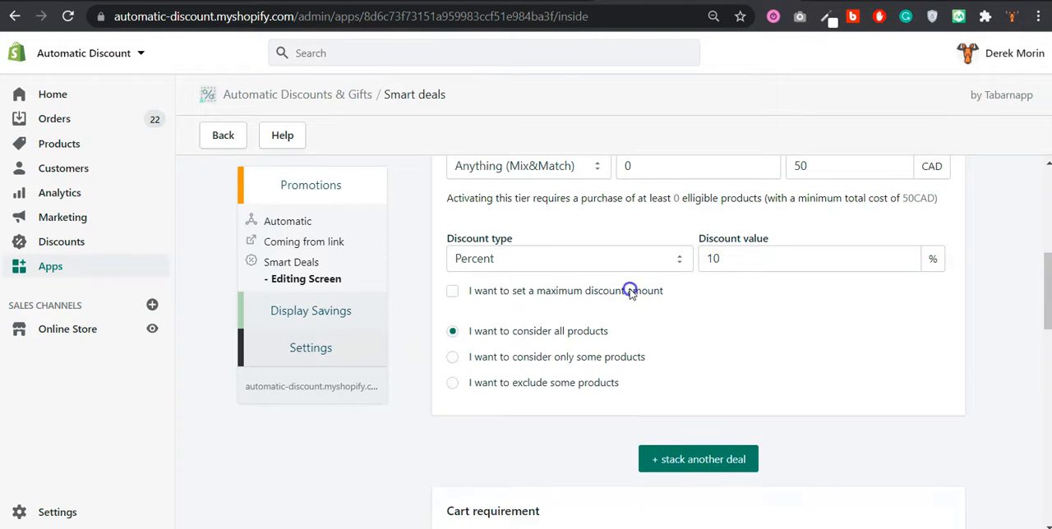
# Try the options to consider only some products and to exclude some products, returning the first tier to all products
pyautogui.scroll(-1, 643, 312)
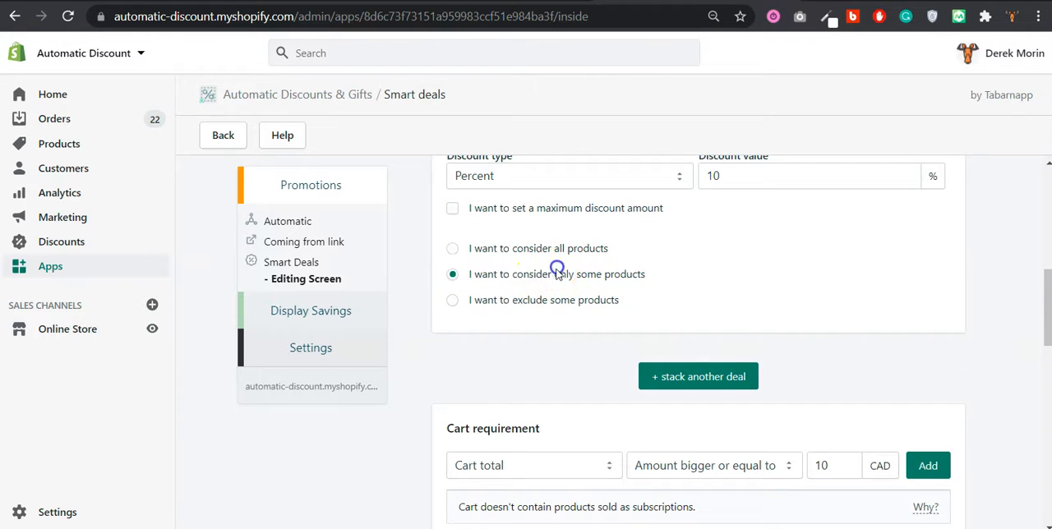
pyautogui.click(538, 336)
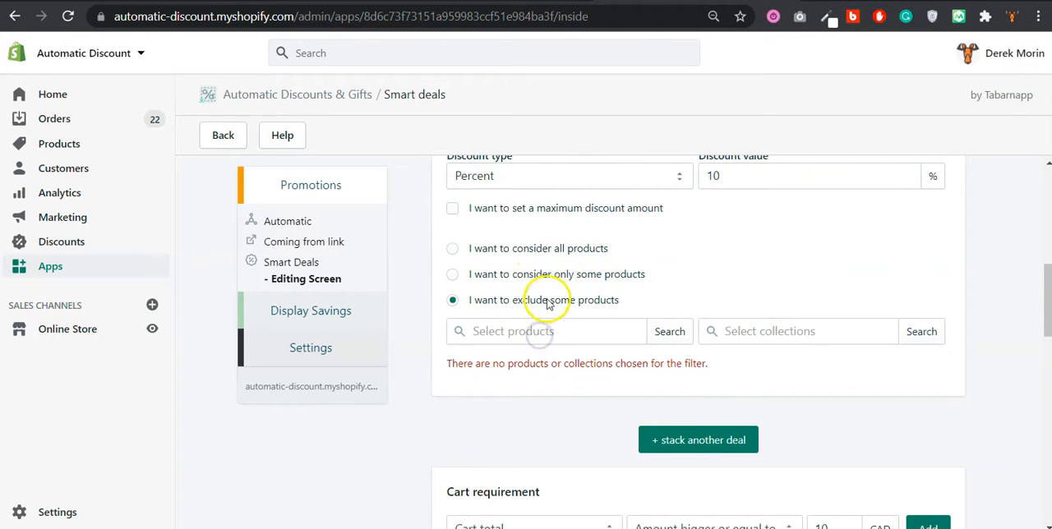
pyautogui.click(556, 256)
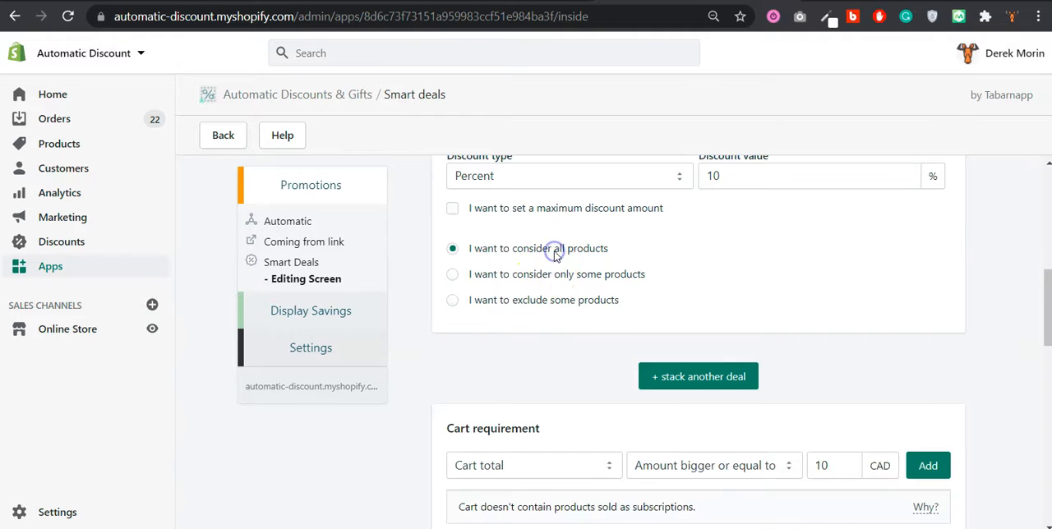
# Stack a second tiered discount with a minimum quantity of 0, a minimum amount of 100 CAD and a 15 percent discount
pyautogui.scroll(-1, 668, 309)
pyautogui.click(679, 303)
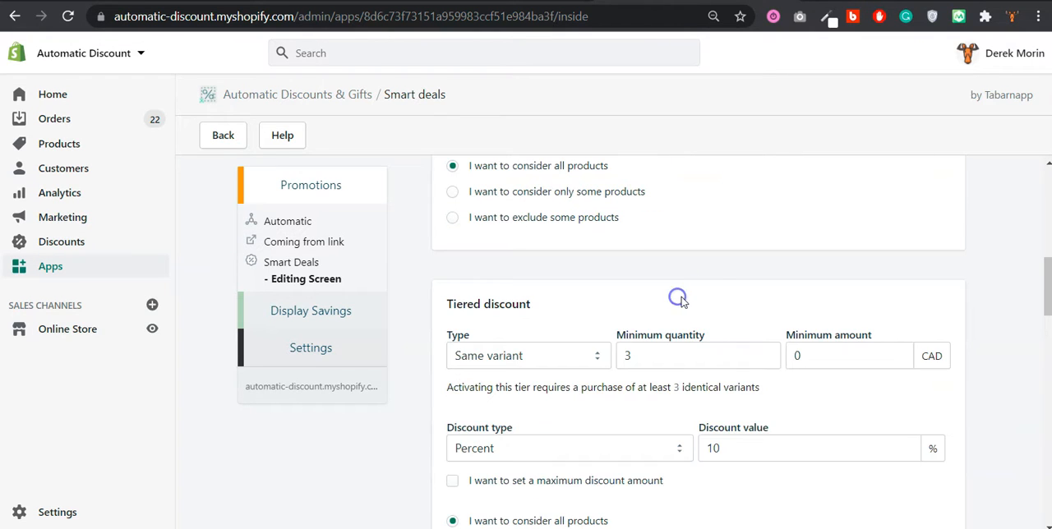
pyautogui.scroll(-1, 705, 306)
pyautogui.doubleClick(627, 269)
pyautogui.write('0')
pyautogui.doubleClick(795, 274)
pyautogui.write('10')
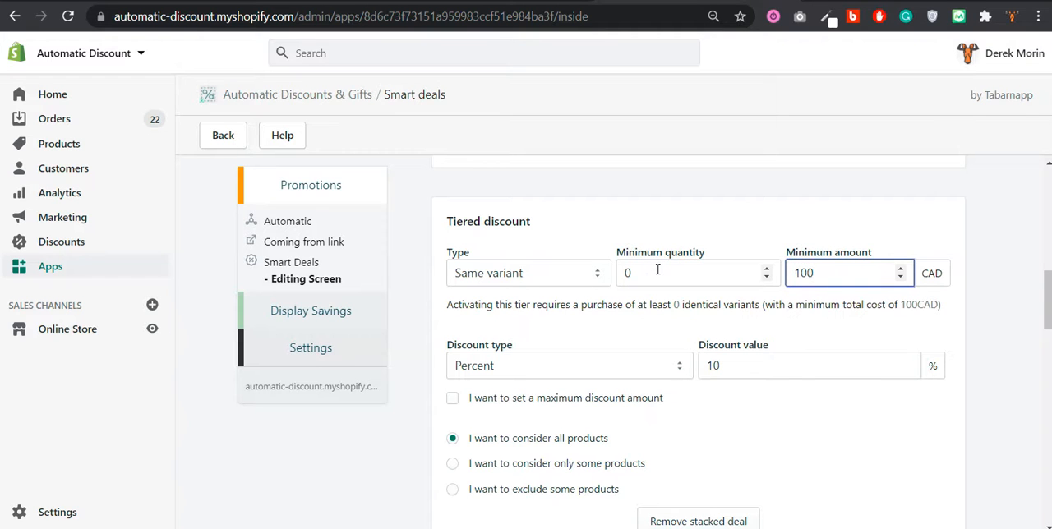
pyautogui.scroll(-1, 575, 280)
pyautogui.doubleClick(712, 281)
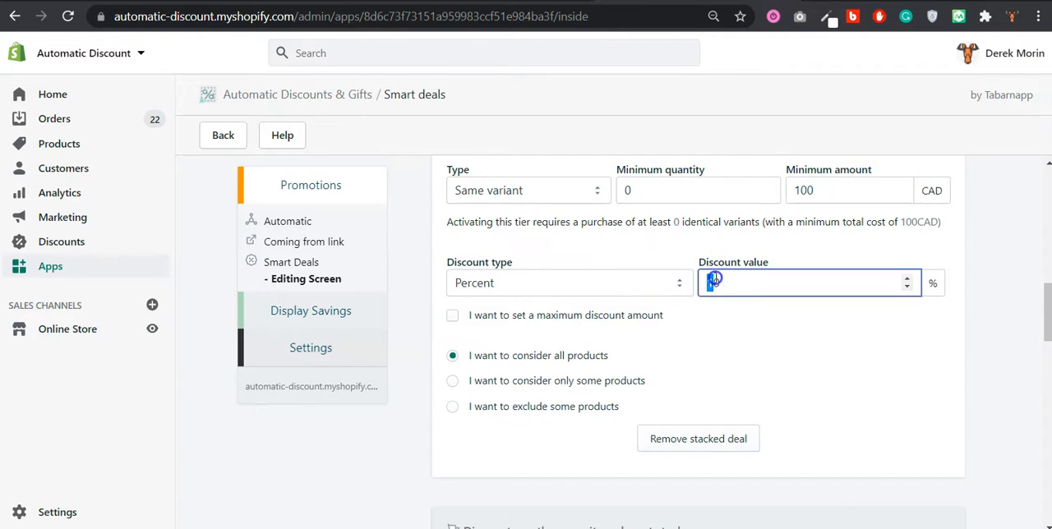
pyautogui.write('15')
# Stack a third tiered discount with a minimum quantity of 0, a minimum amount of 200 CAD and a 20 percent discount
pyautogui.scroll(-3, 712, 344)
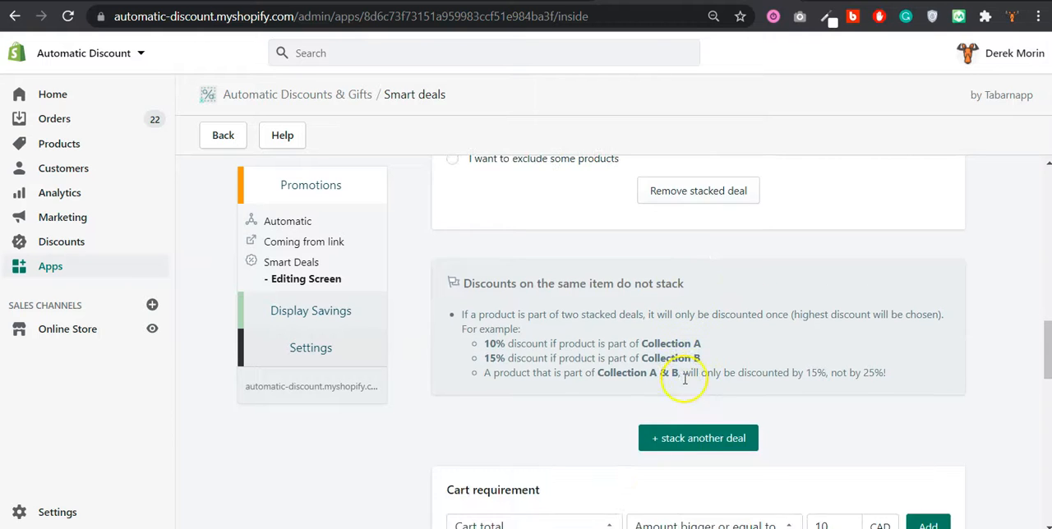
pyautogui.click(683, 438)
pyautogui.click(689, 253)
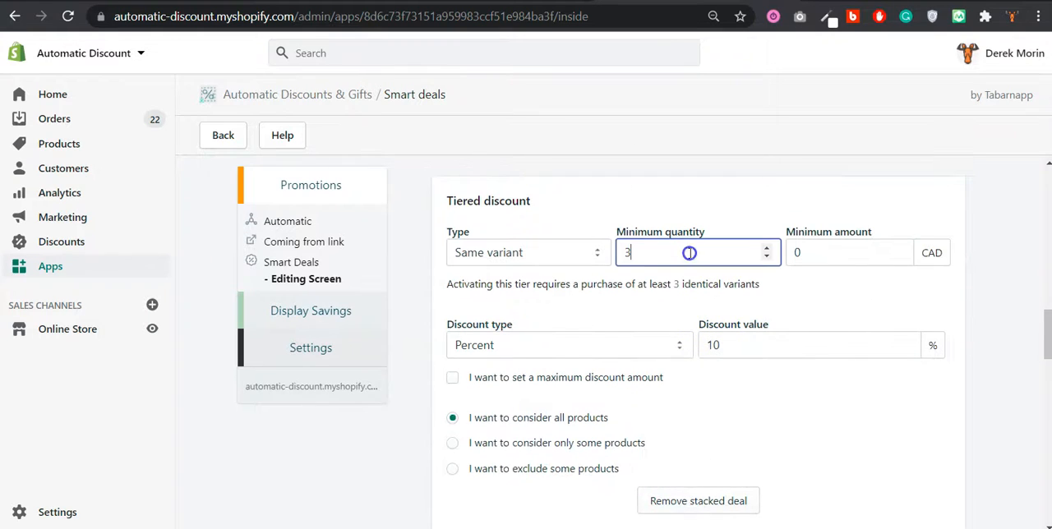
pyautogui.write('0')
pyautogui.doubleClick(802, 251)
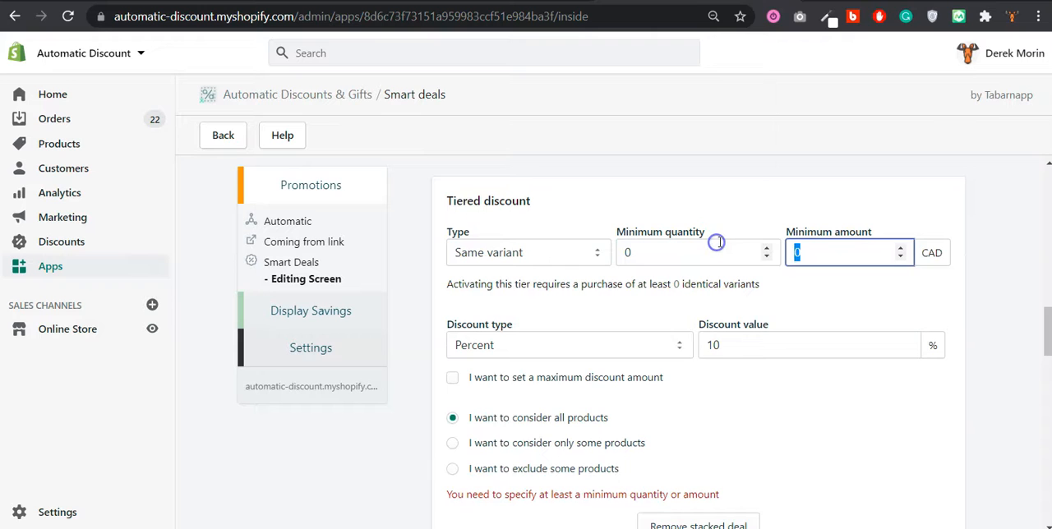
pyautogui.write('200')
pyautogui.click(726, 340)
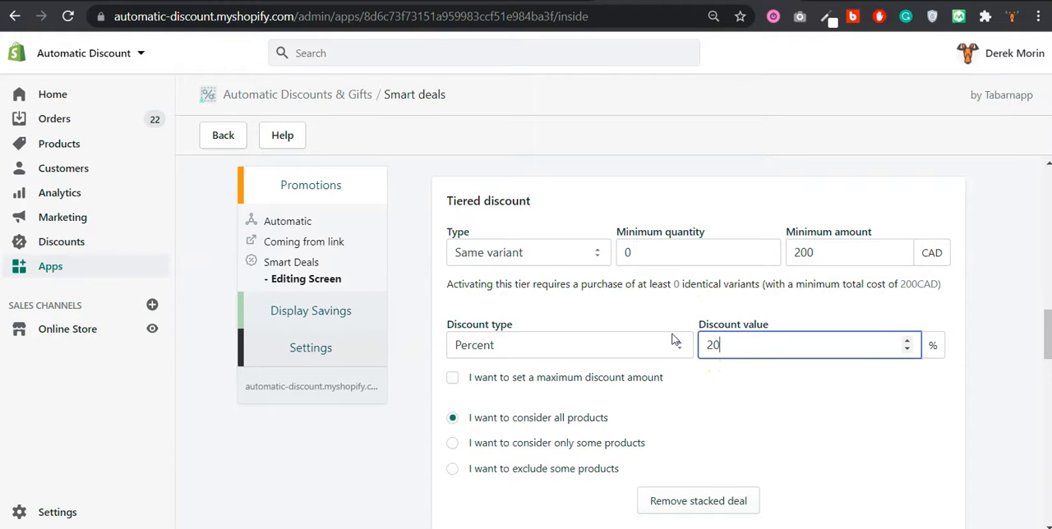
# Try Specific products as the cart requirement and return it to Cart total
pyautogui.scroll(-8, 673, 339)
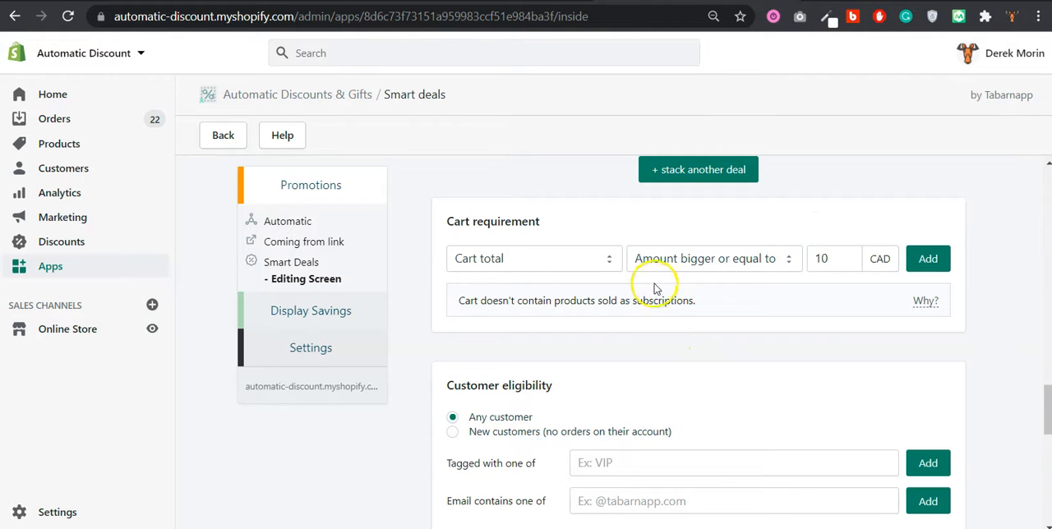
pyautogui.click(554, 261)
pyautogui.click(552, 285)
pyautogui.click(564, 262)
pyautogui.click(566, 295)
pyautogui.click(604, 259)
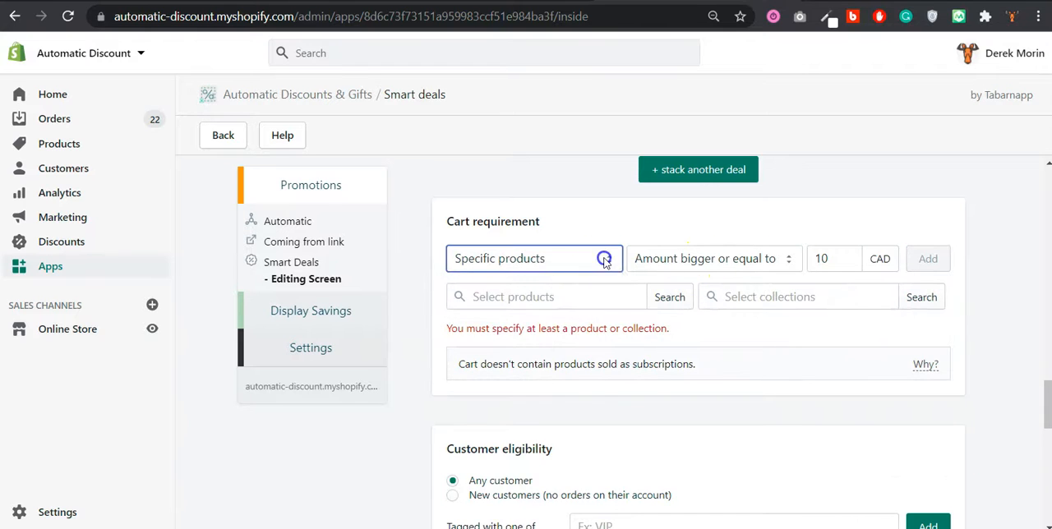
pyautogui.click(600, 282)
# Add a cart total requirement of amount bigger or equal to 10 CAD and remove it again
pyautogui.click(943, 261)
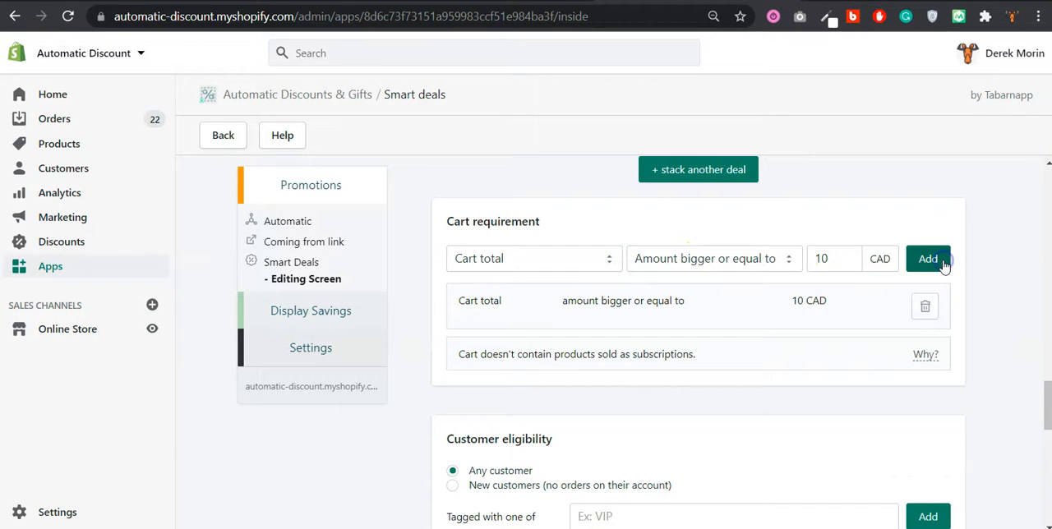
pyautogui.click(579, 255)
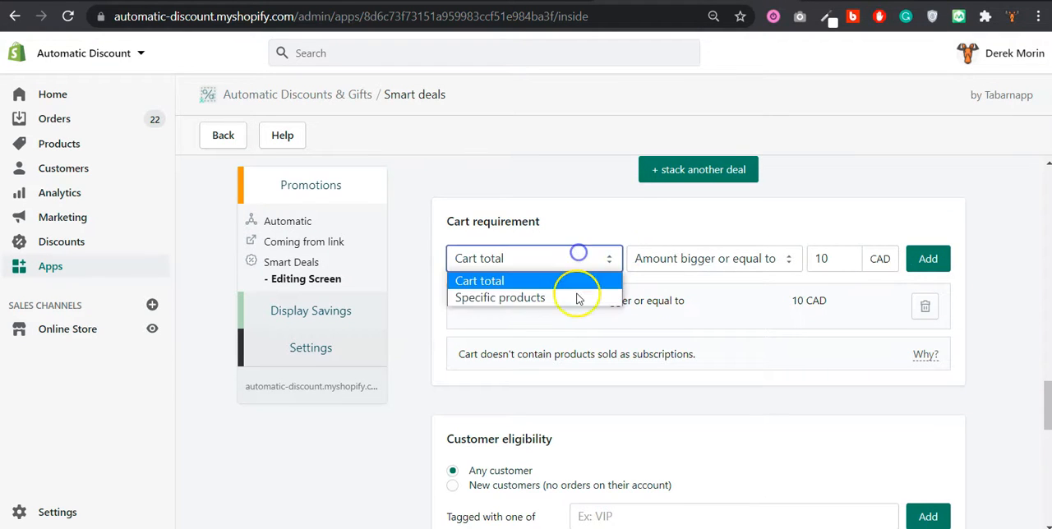
pyautogui.click(925, 311)
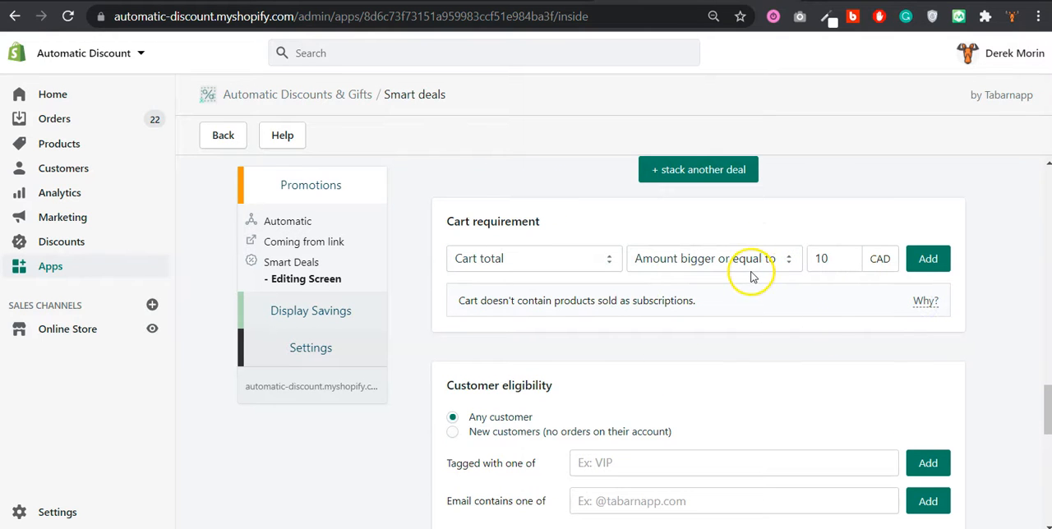
# Review the third tier and the deal's cart requirement, customer eligibility, give a product, usage limit and free shipping settings
pyautogui.scroll(-1, 747, 277)
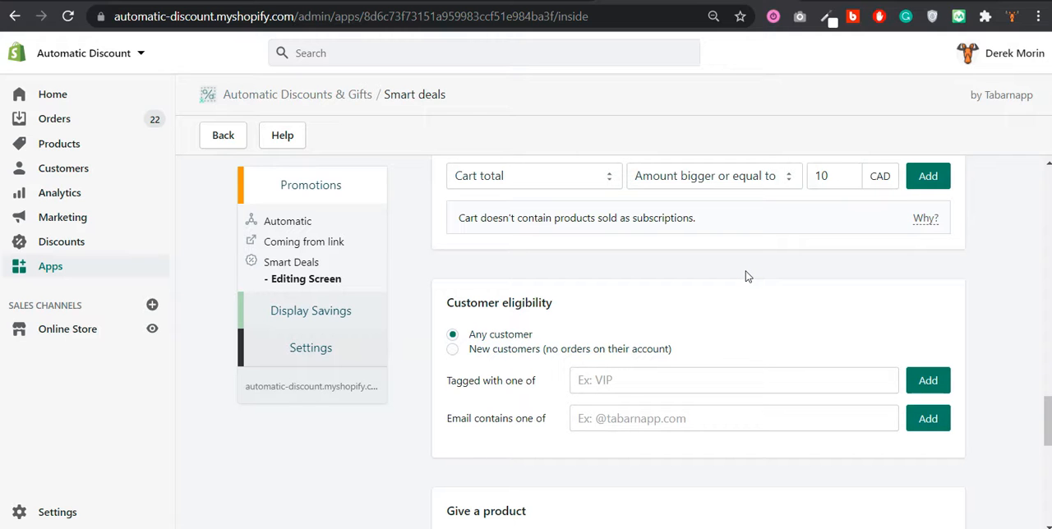
pyautogui.scroll(9, 747, 277)
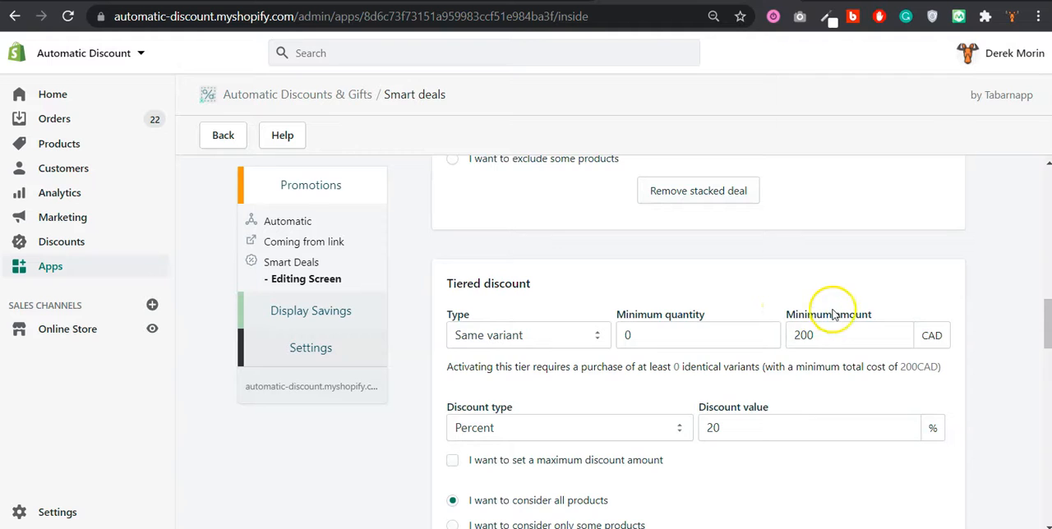
pyautogui.scroll(-3, 849, 317)
pyautogui.scroll(-4, 851, 316)
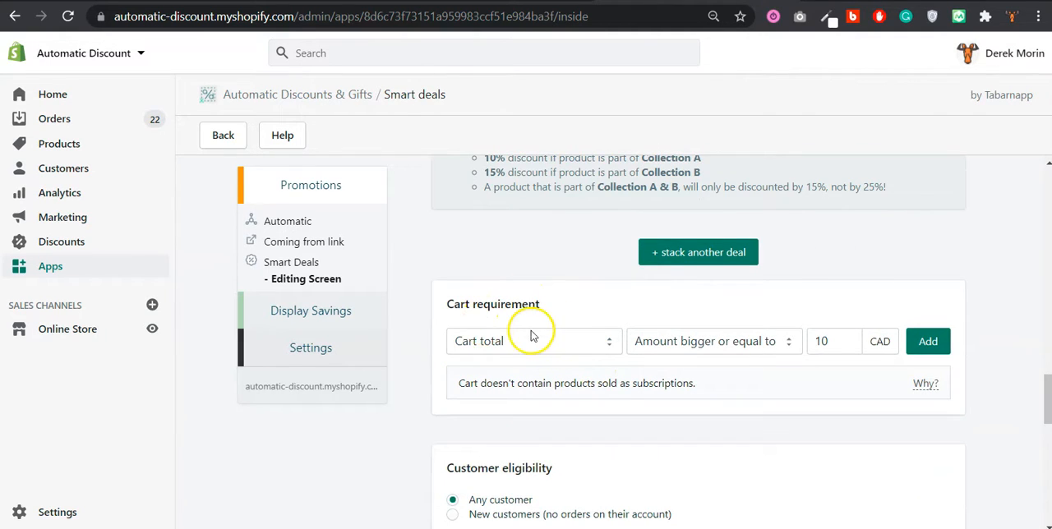
pyautogui.scroll(-1, 575, 321)
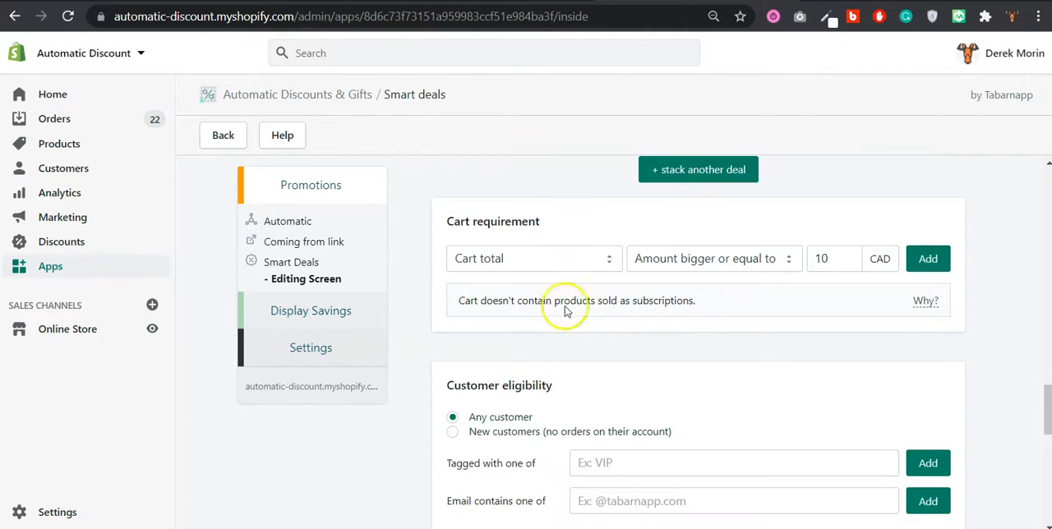
pyautogui.scroll(-4, 508, 218)
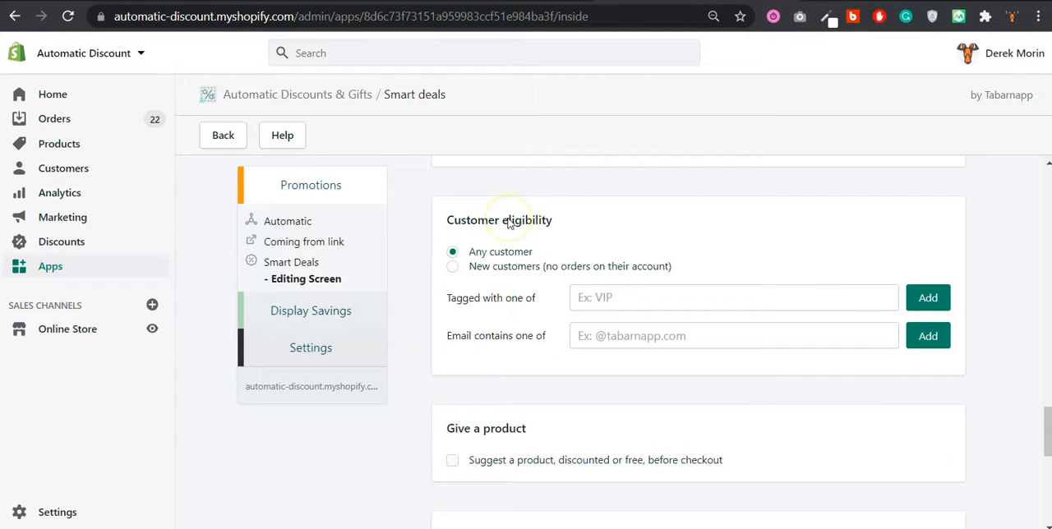
pyautogui.scroll(-3, 508, 224)
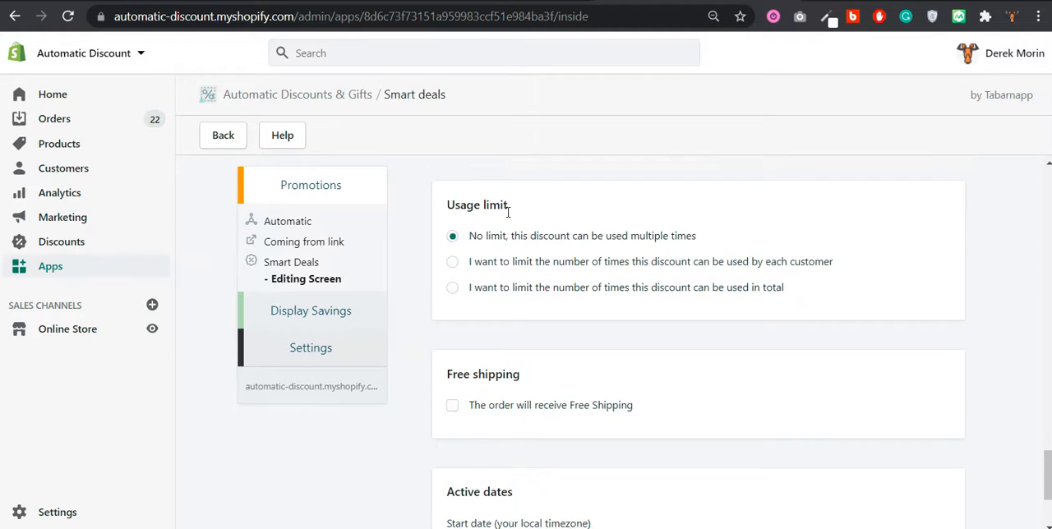
pyautogui.scroll(2, 501, 209)
pyautogui.scroll(-5, 516, 247)
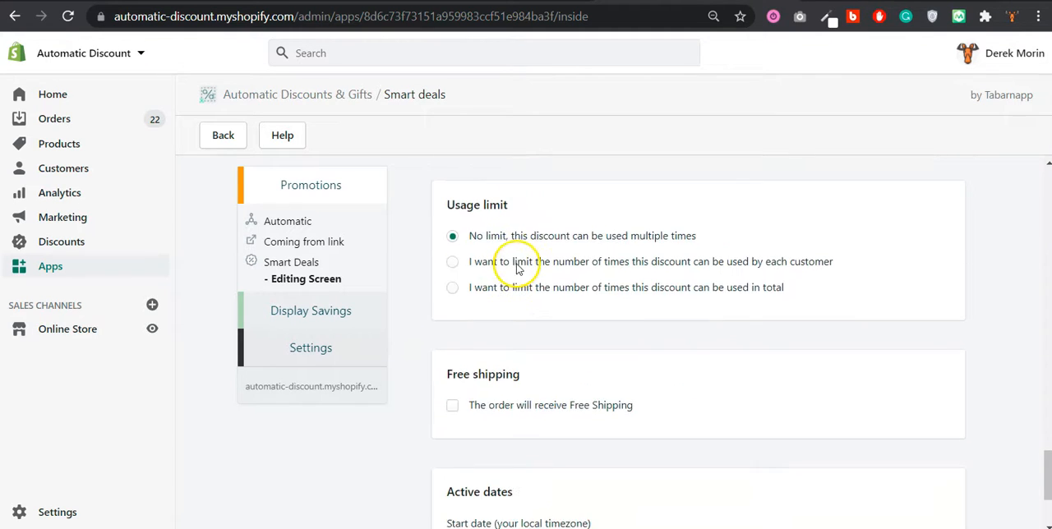
# Create the tiered smart deal and choose to automate it with a new promotion
pyautogui.click(921, 486)
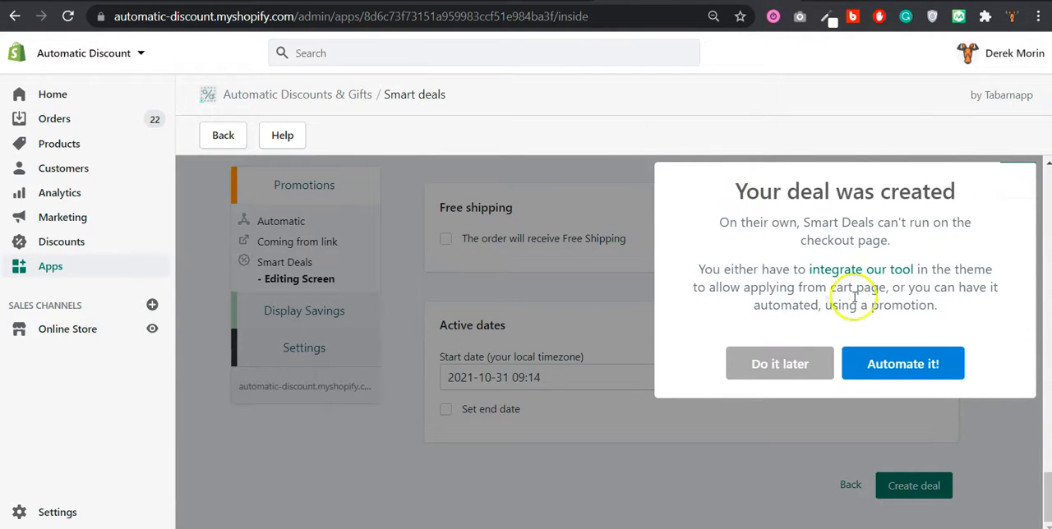
pyautogui.click(888, 363)
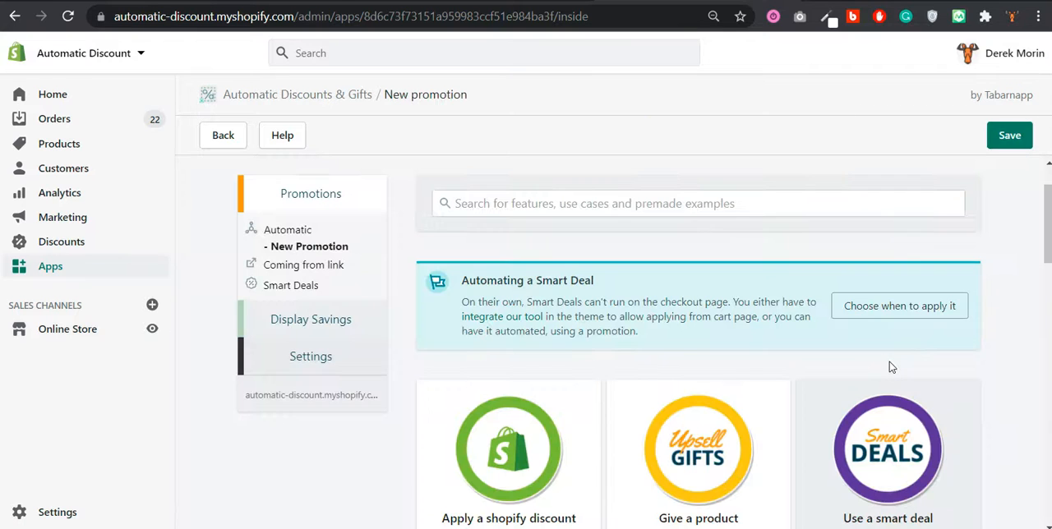
# Review the smart deal attached to the new promotion and the condition types available for triggering it
pyautogui.scroll(-1, 887, 354)
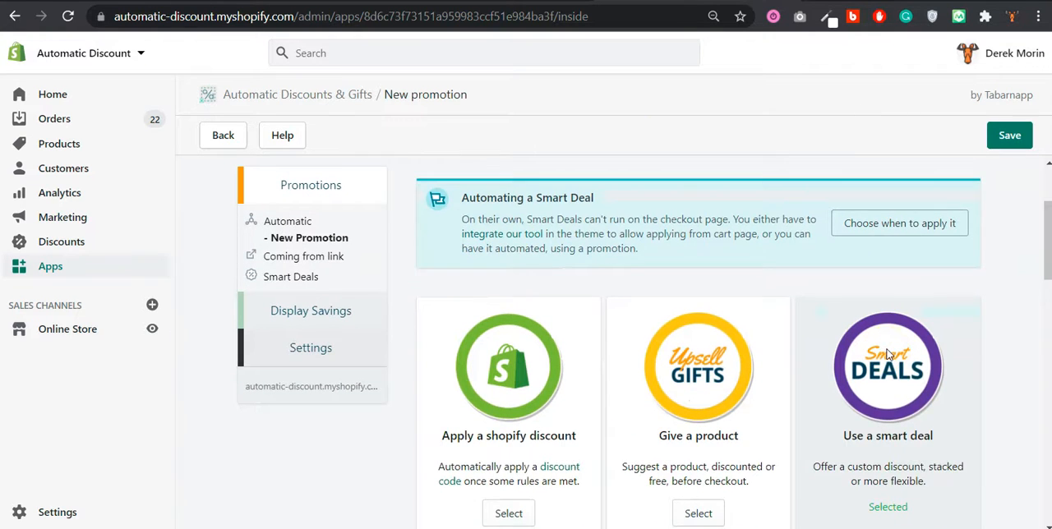
pyautogui.scroll(-1, 888, 354)
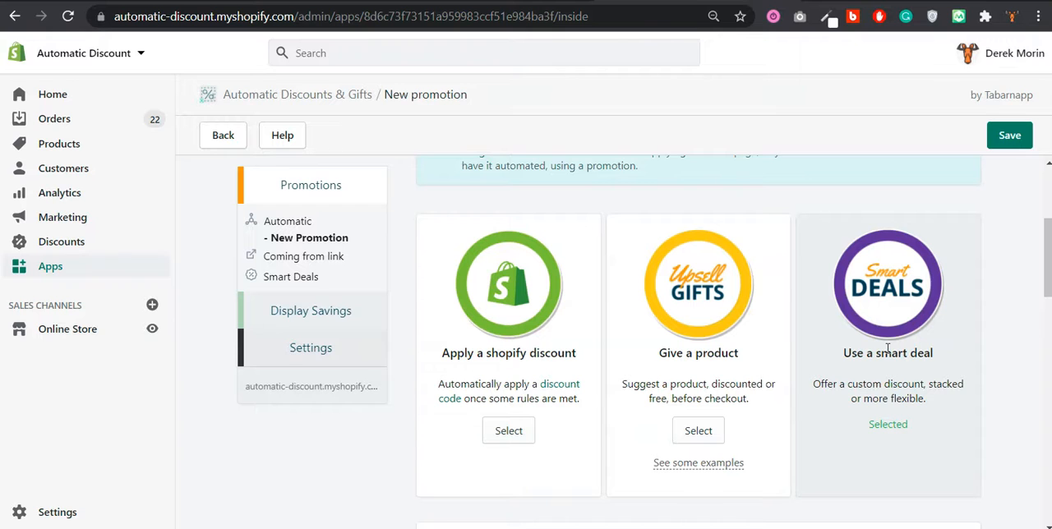
pyautogui.scroll(-5, 888, 350)
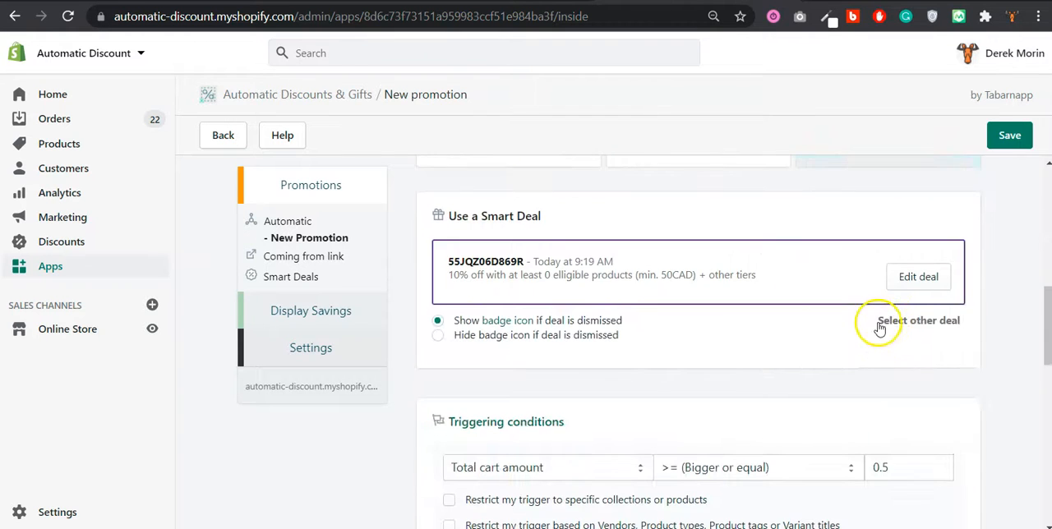
pyautogui.scroll(-1, 886, 249)
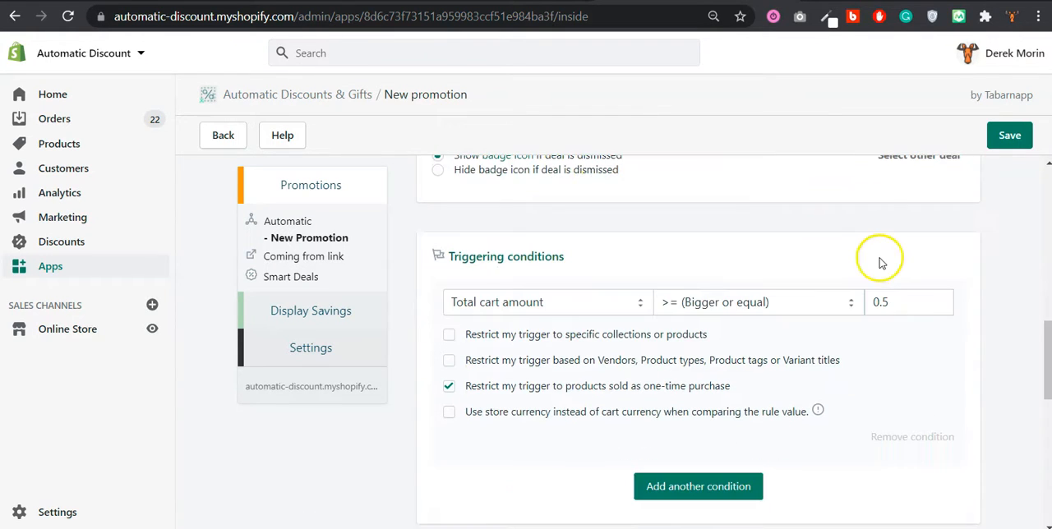
pyautogui.click(585, 302)
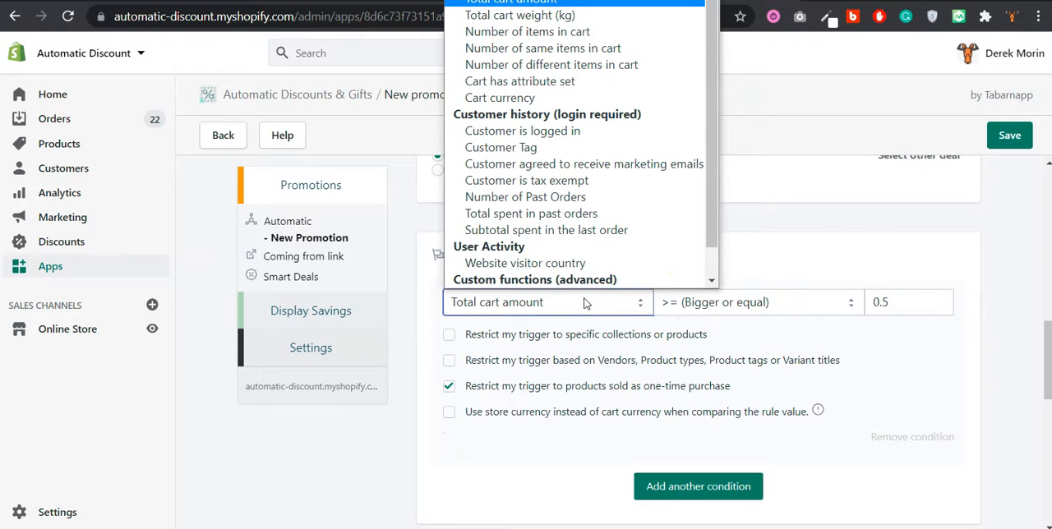
pyautogui.scroll(-1, 586, 235)
pyautogui.scroll(1, 486, 123)
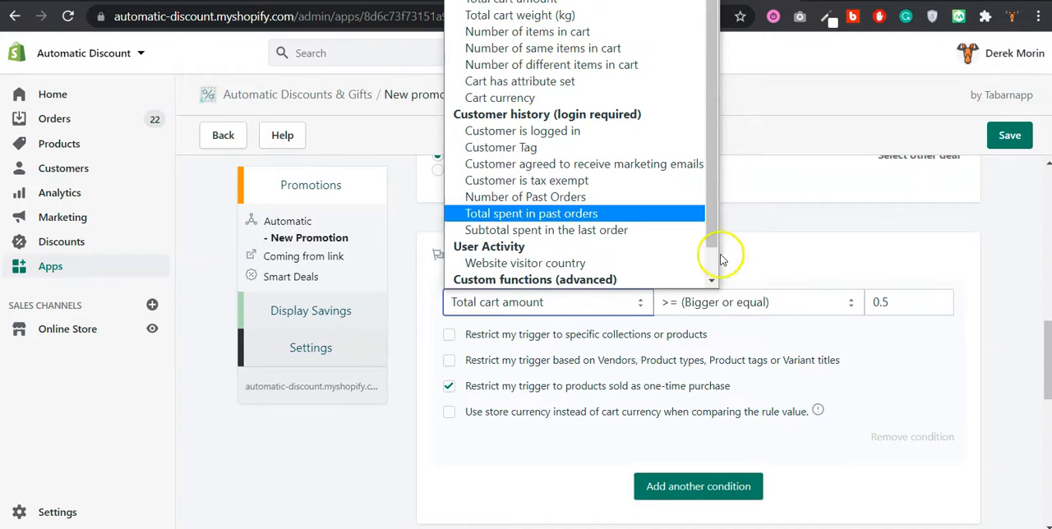
pyautogui.click(868, 271)
# Set the triggering condition to a total cart amount bigger or equal to 50
pyautogui.click(879, 301)
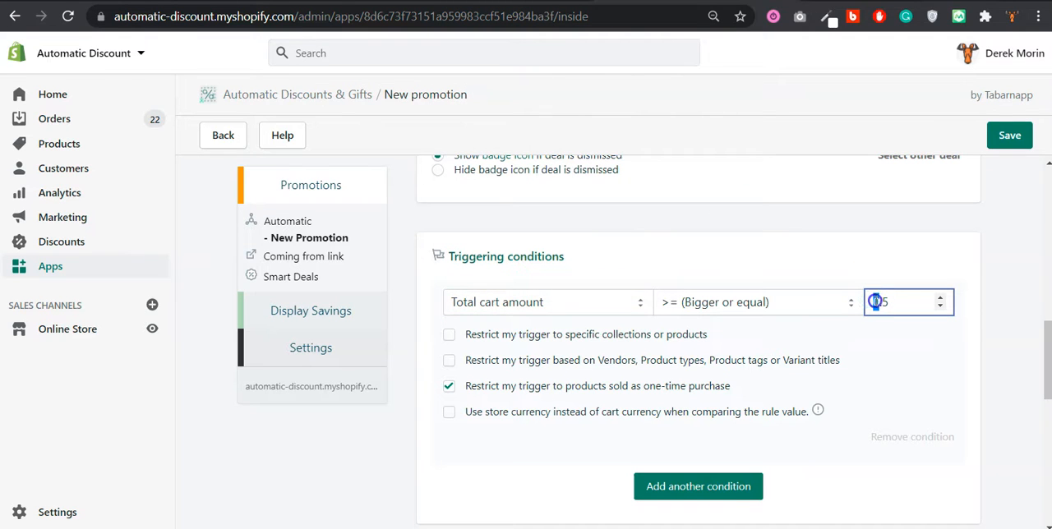
pyautogui.write('50')
pyautogui.click(893, 252)
# Name the promotion "Tiered discount using custom deal" in the promotion settings
pyautogui.scroll(-2, 888, 252)
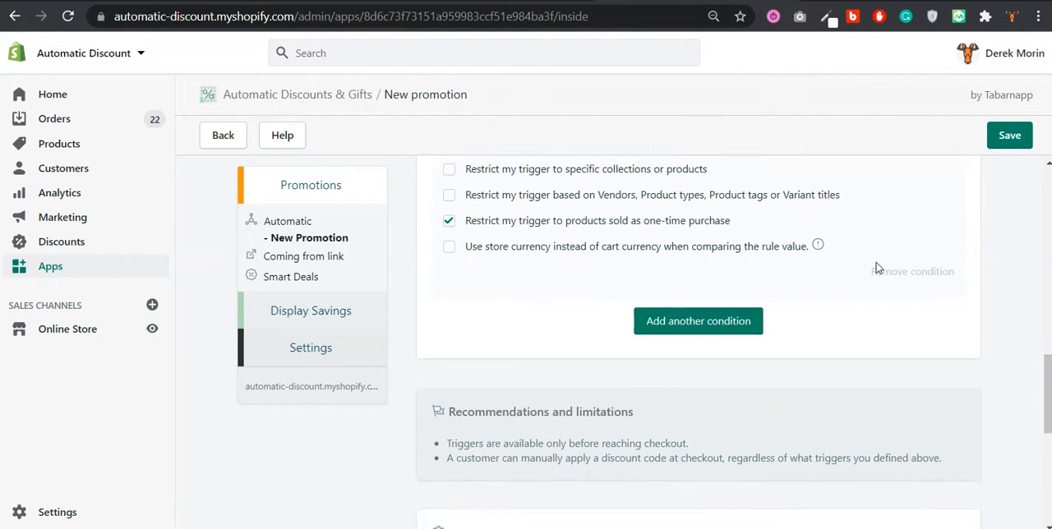
pyautogui.scroll(-4, 878, 268)
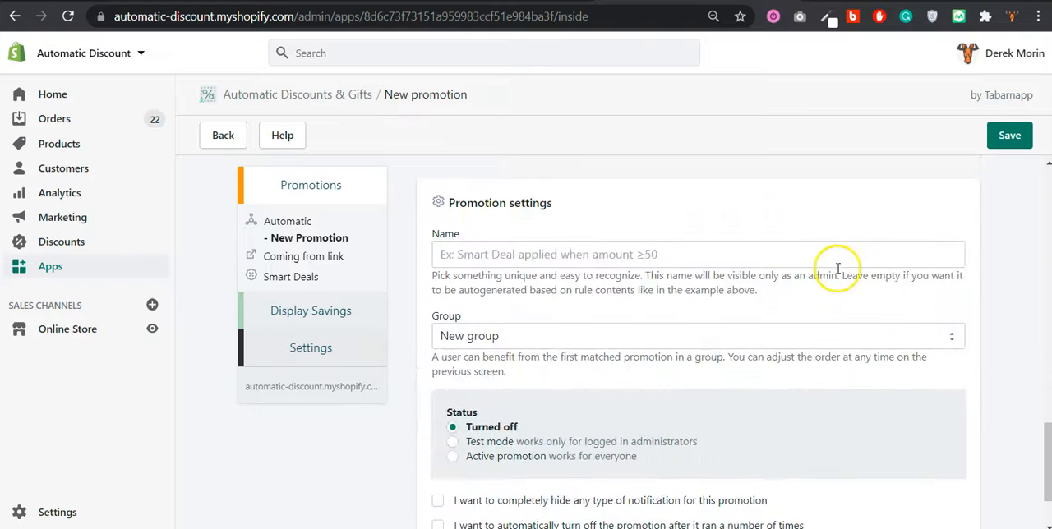
pyautogui.click(749, 262)
pyautogui.write('Tiered discount using custom deal')
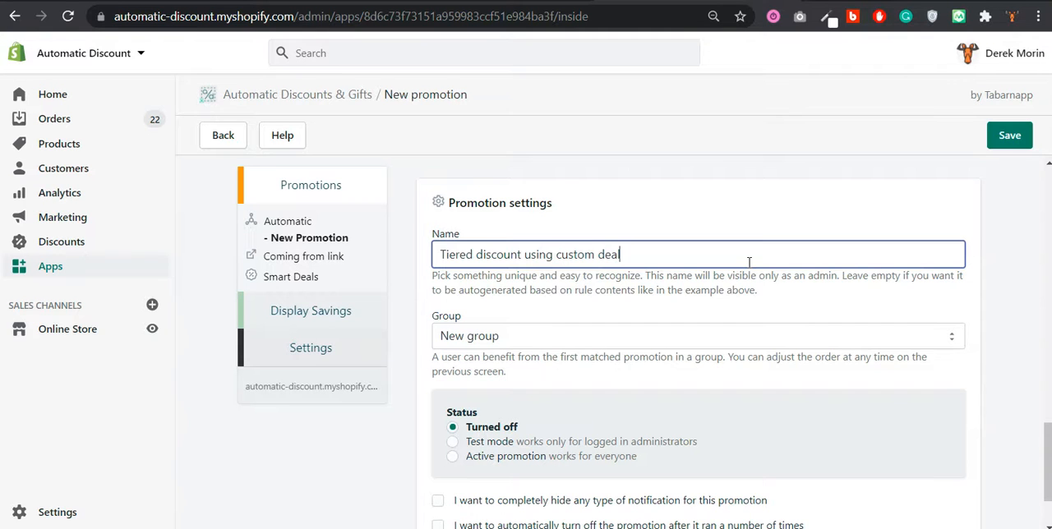
# Set the promotion's status to Active promotion and save it in a new group
pyautogui.scroll(-1, 724, 352)
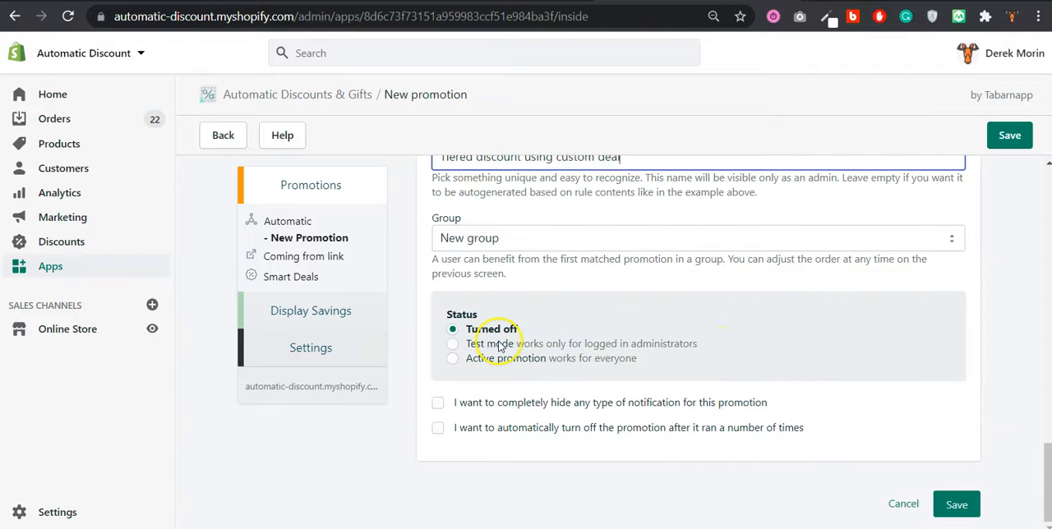
pyautogui.click(494, 362)
pyautogui.click(956, 505)
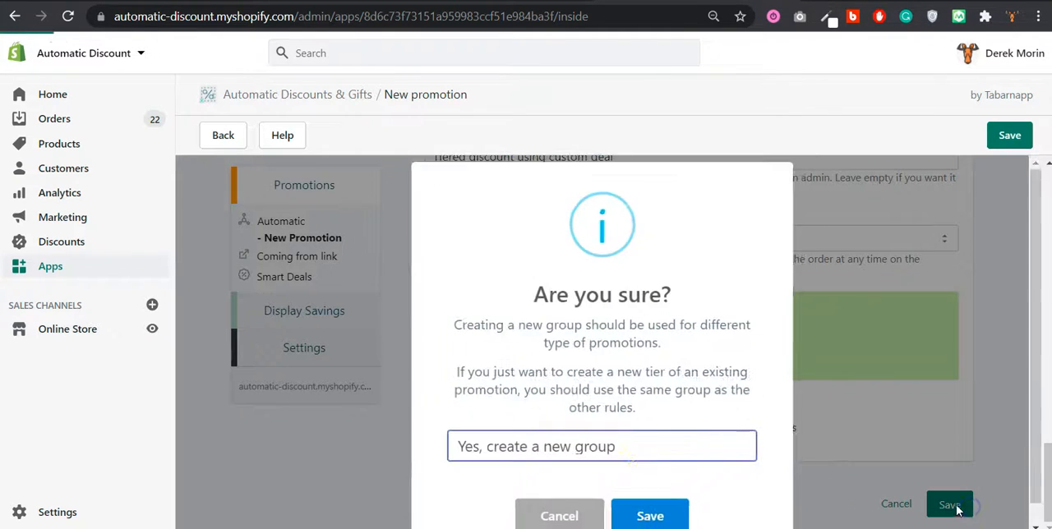
pyautogui.click(649, 496)
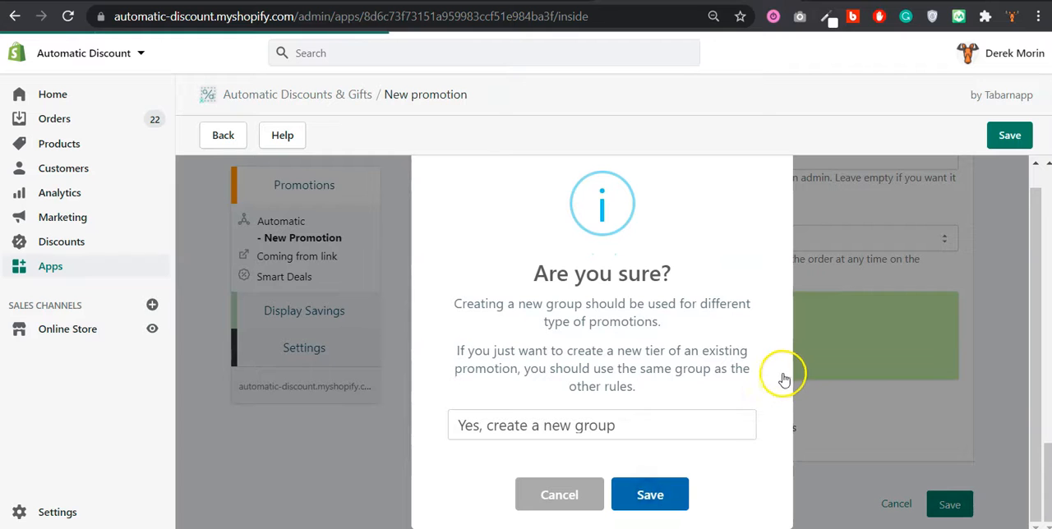
pyautogui.click(664, 496)
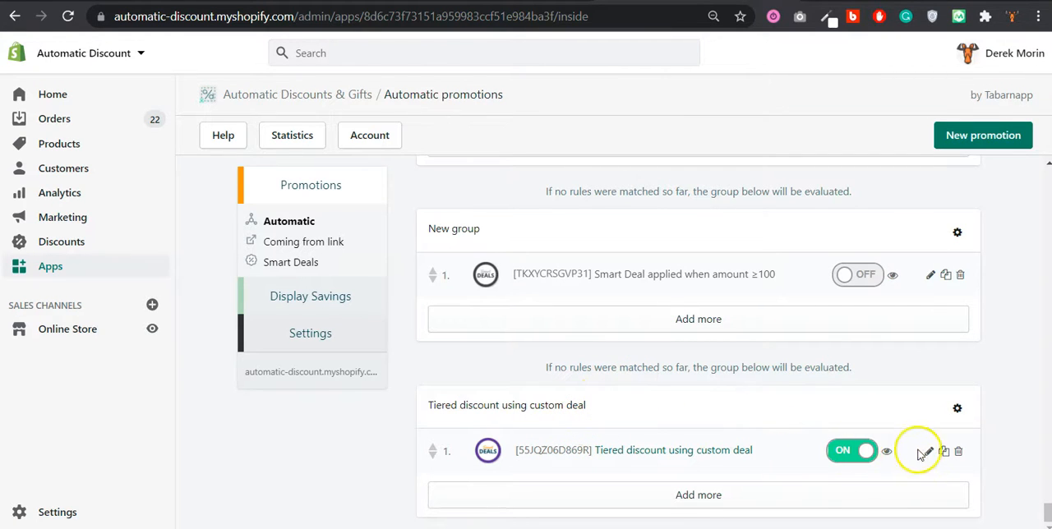
# Move the "Tiered discount using custom deal" group up in the order of automatic promotions
pyautogui.click(854, 448)
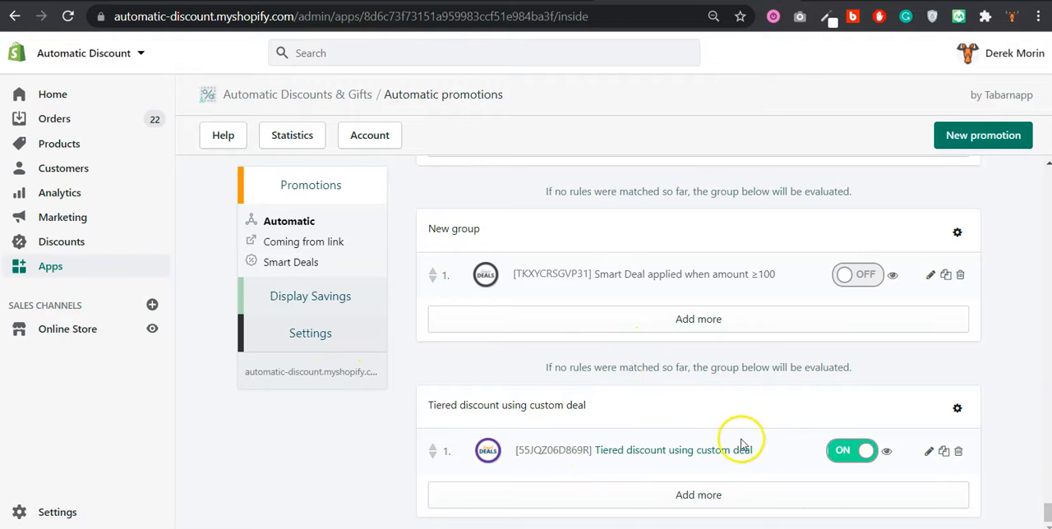
pyautogui.click(959, 408)
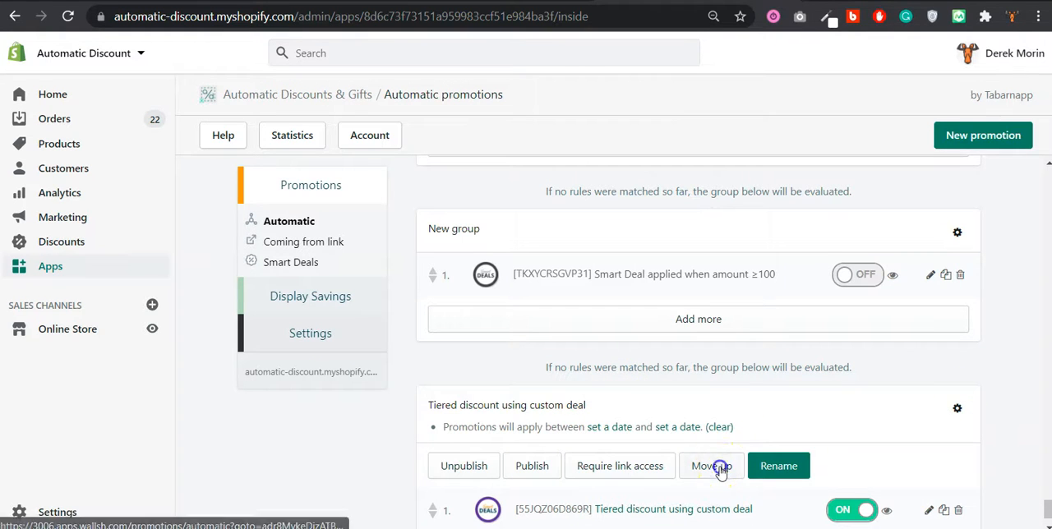
pyautogui.scroll(10, 888, 415)
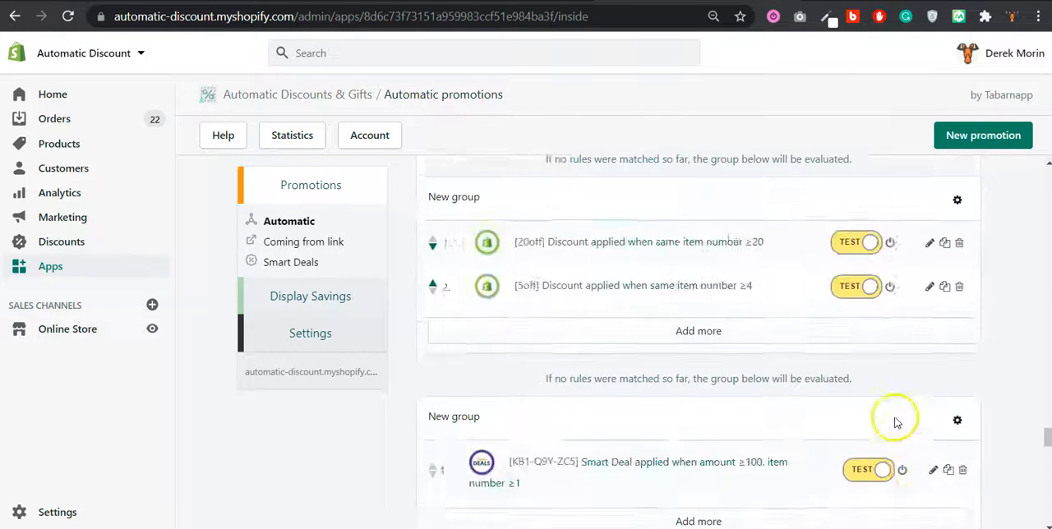
pyautogui.scroll(10, 894, 422)
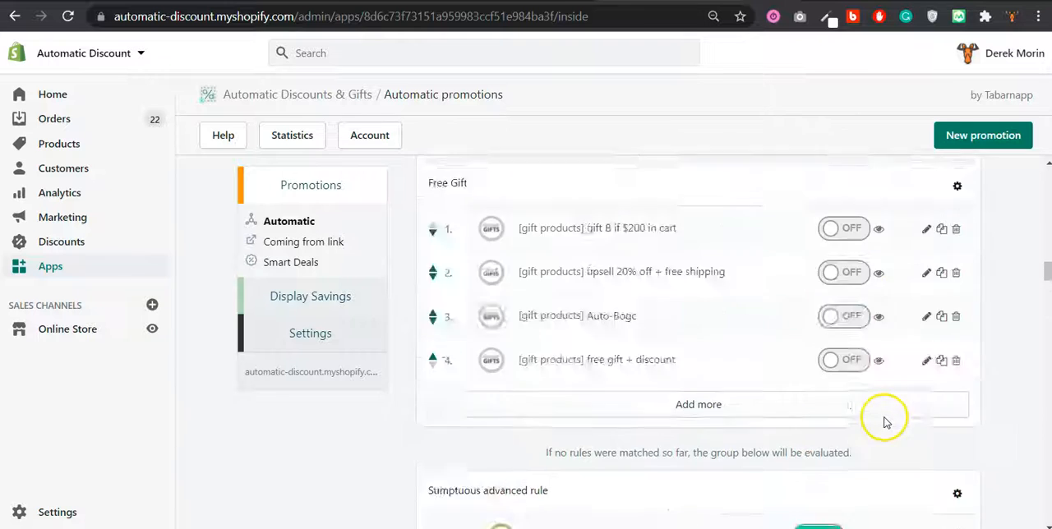
pyautogui.scroll(10, 882, 420)
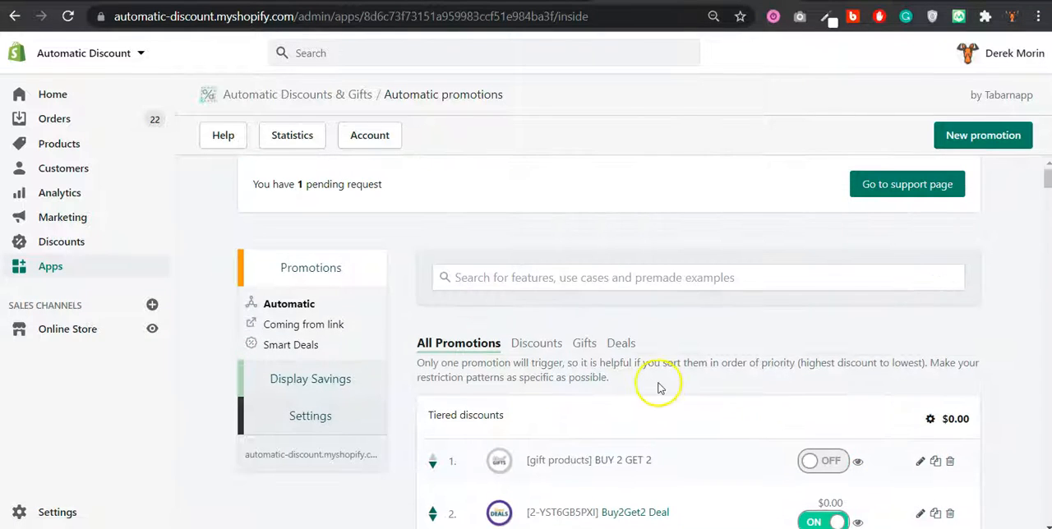